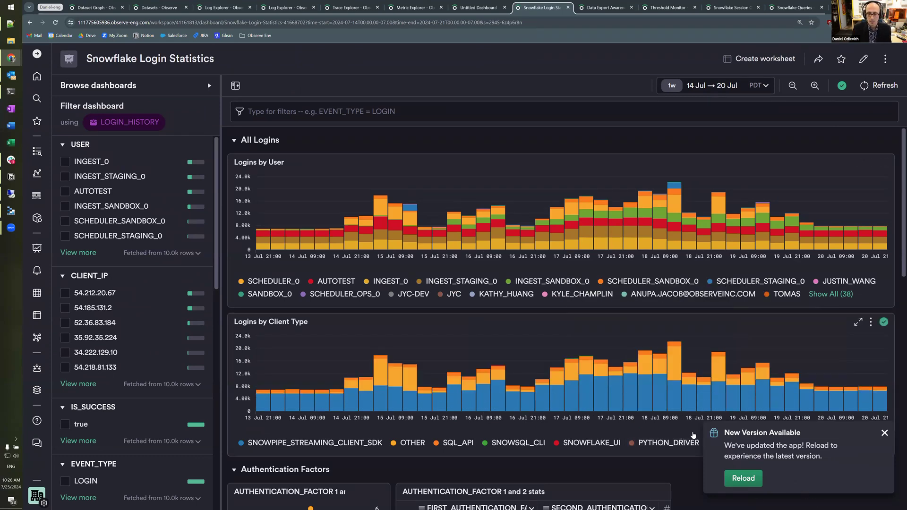
Dismiss the new-version notice and narrow the first two columns of the AUTHENTICATION_FACTOR 1 and 2 stats table to reveal NumLogins
{"action": "scroll", "coordinate": [872, 402], "scroll_direction": "down", "scroll_amount": 1}
{"action": "left_click", "coordinate": [885, 433]}
{"action": "scroll", "coordinate": [802, 397], "scroll_direction": "down", "scroll_amount": 3}
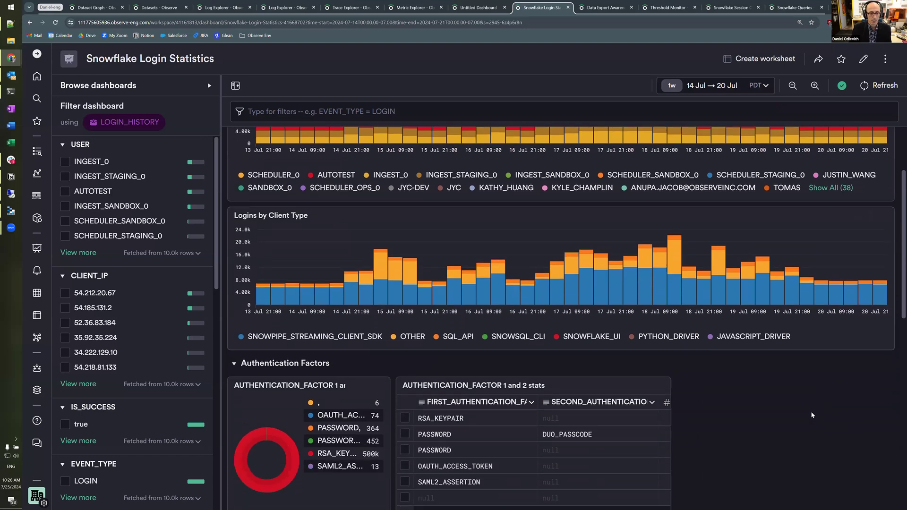
{"action": "scroll", "coordinate": [798, 399], "scroll_direction": "down", "scroll_amount": 1}
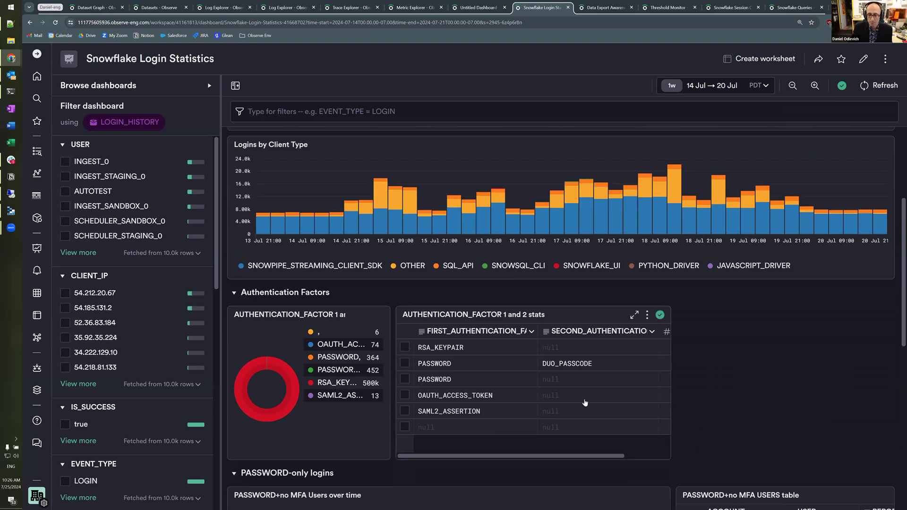
{"action": "left_click_drag", "start_coordinate": [516, 332], "coordinate": [499, 332]}
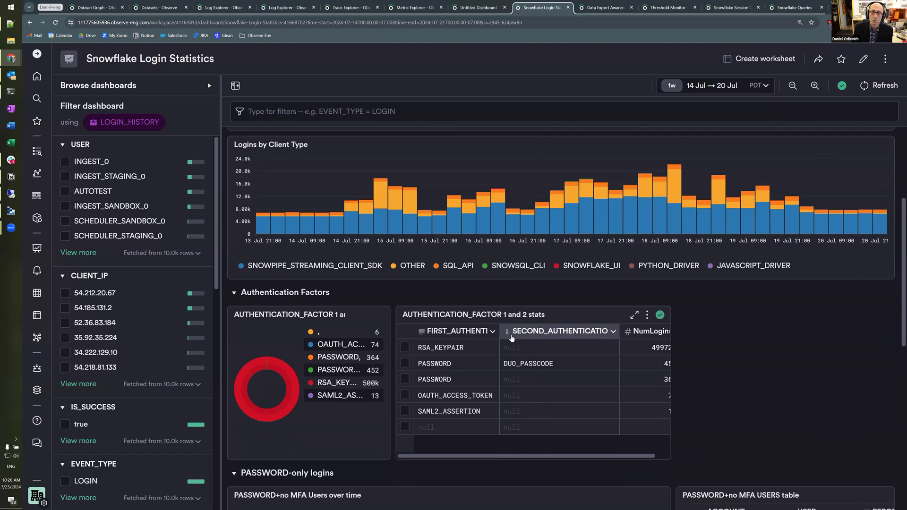
{"action": "left_click_drag", "start_coordinate": [619, 332], "coordinate": [582, 333]}
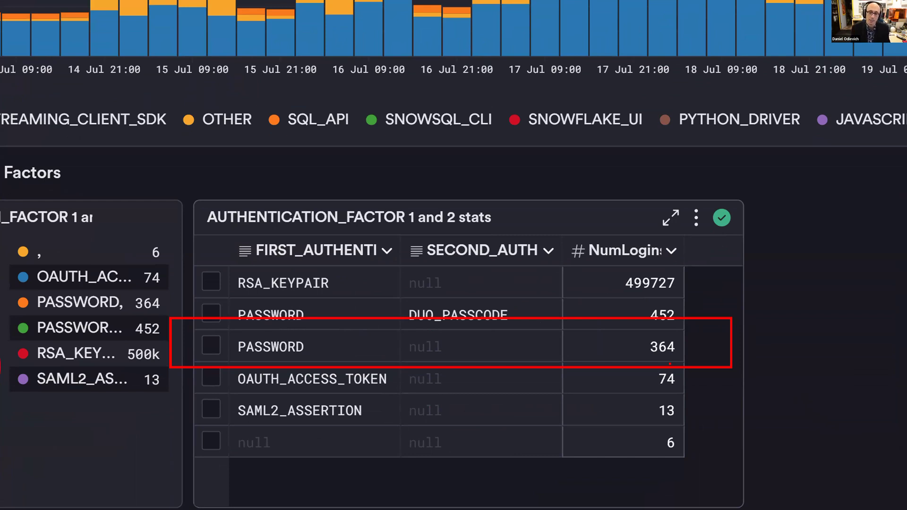
{"action": "mouse_move", "coordinate": [197, 290]}
{"action": "left_mouse_down"}
{"action": "mouse_move", "coordinate": [331, 296]}
{"action": "mouse_move", "coordinate": [176, 283]}
{"action": "left_mouse_up"}
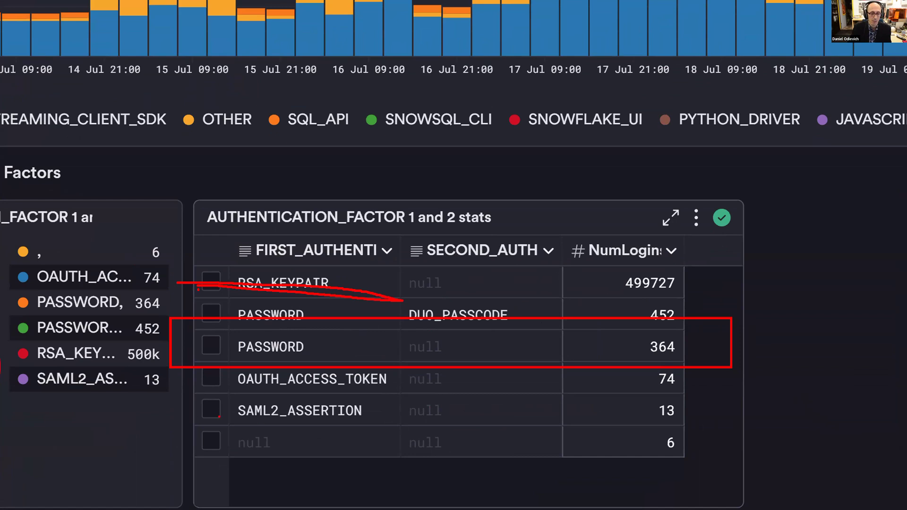
{"action": "left_click_drag", "start_coordinate": [197, 403], "coordinate": [380, 403]}
{"action": "left_click_drag", "start_coordinate": [410, 368], "coordinate": [181, 381]}
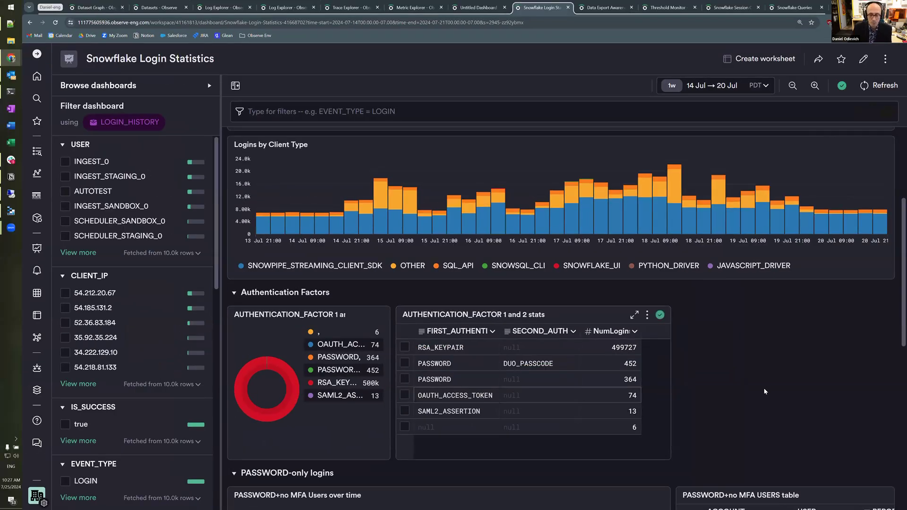
Review the PASSWORD-only logins chart, the reported client and login columns of its users table, and the Geography map
{"action": "scroll", "coordinate": [765, 392], "scroll_direction": "down", "scroll_amount": 5}
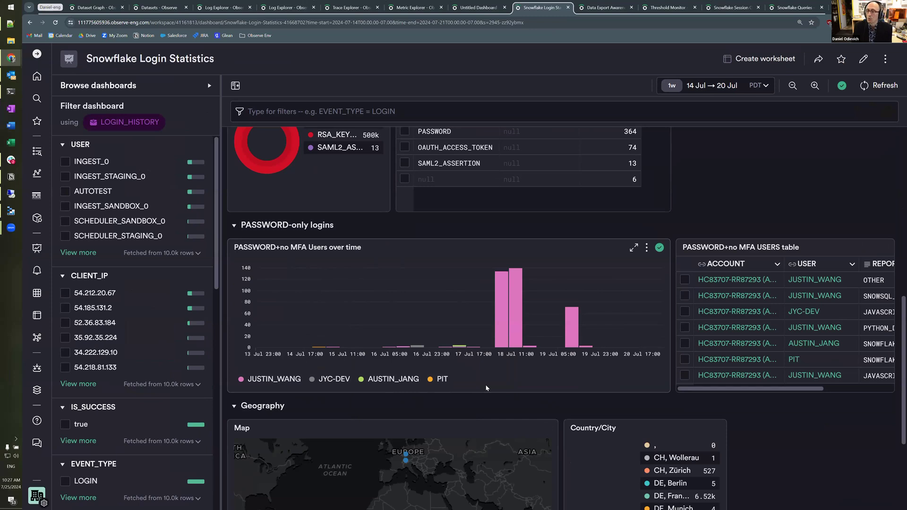
{"action": "left_click_drag", "start_coordinate": [810, 392], "coordinate": [887, 387]}
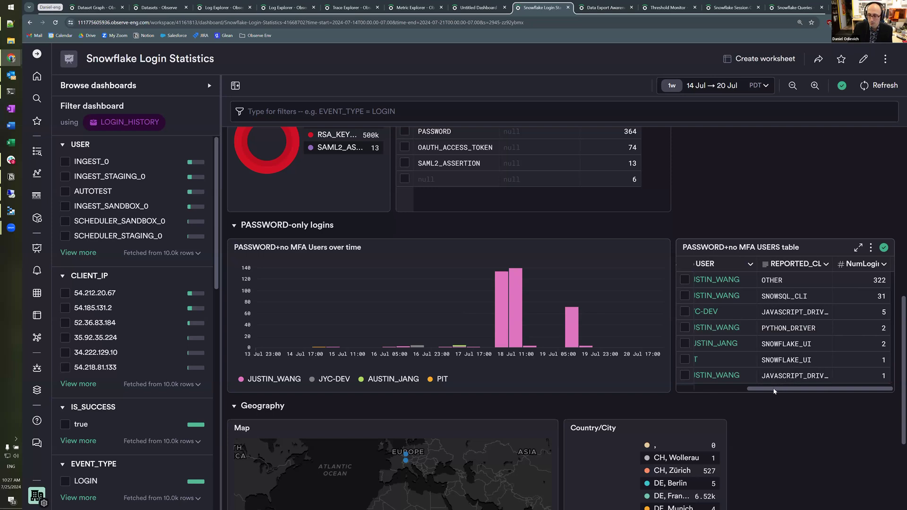
{"action": "scroll", "coordinate": [775, 392], "scroll_direction": "left", "scroll_amount": 3}
{"action": "scroll", "coordinate": [775, 385], "scroll_direction": "right", "scroll_amount": 2}
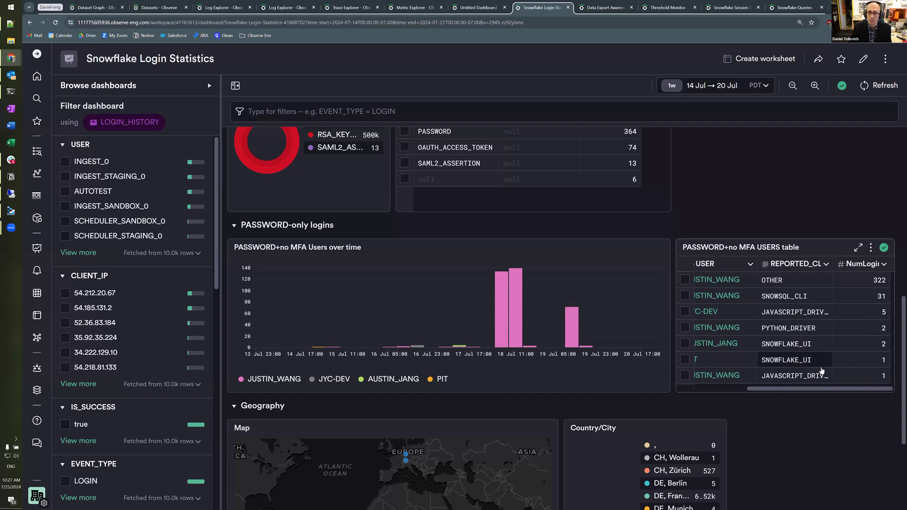
{"action": "scroll", "coordinate": [790, 442], "scroll_direction": "down", "scroll_amount": 3}
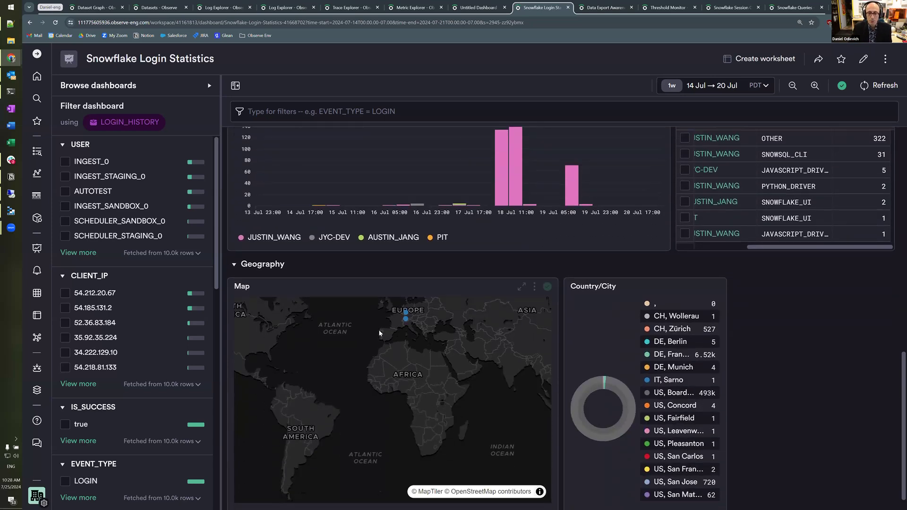
{"action": "mouse_move", "coordinate": [407, 320]}
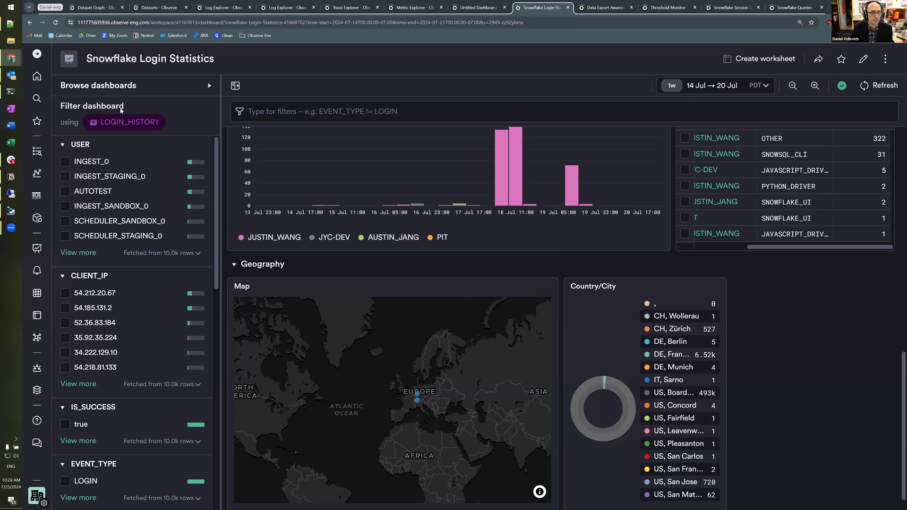
Switch to the Azure portal and view the observe blob container in the storage browser of observestorageaccount
{"action": "key", "text": "super+Down"}
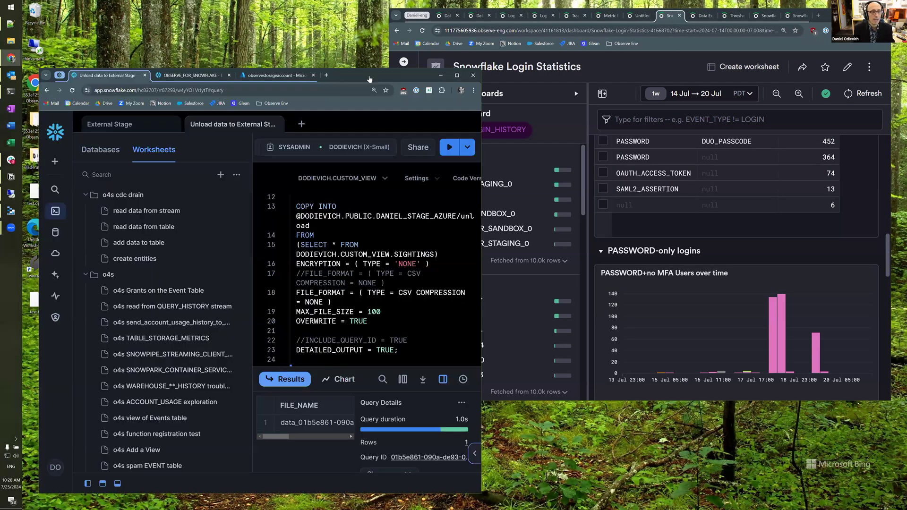
{"action": "key", "text": "super+Left"}
{"action": "left_click", "coordinate": [257, 8]}
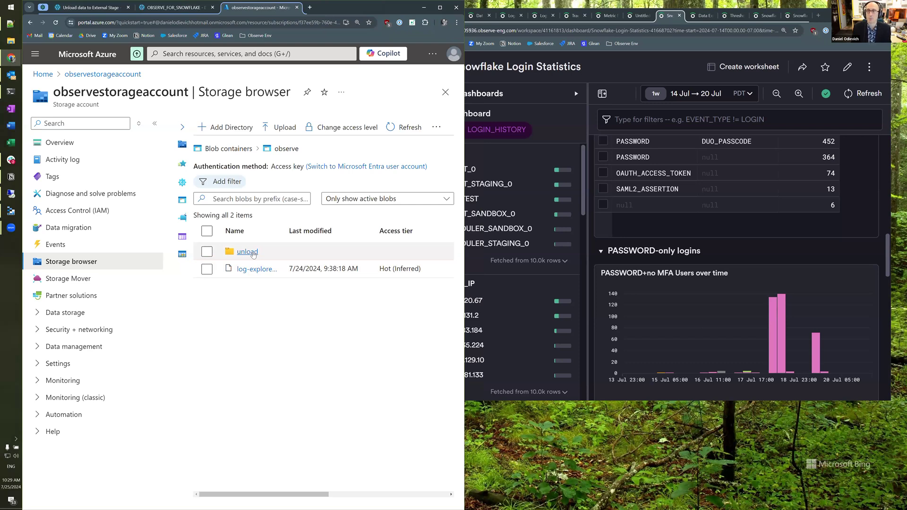
Switch to Snowflake in a full-size window and examine the two CREATE STAGE statements in the External Stage worksheet
{"action": "left_click", "coordinate": [103, 10]}
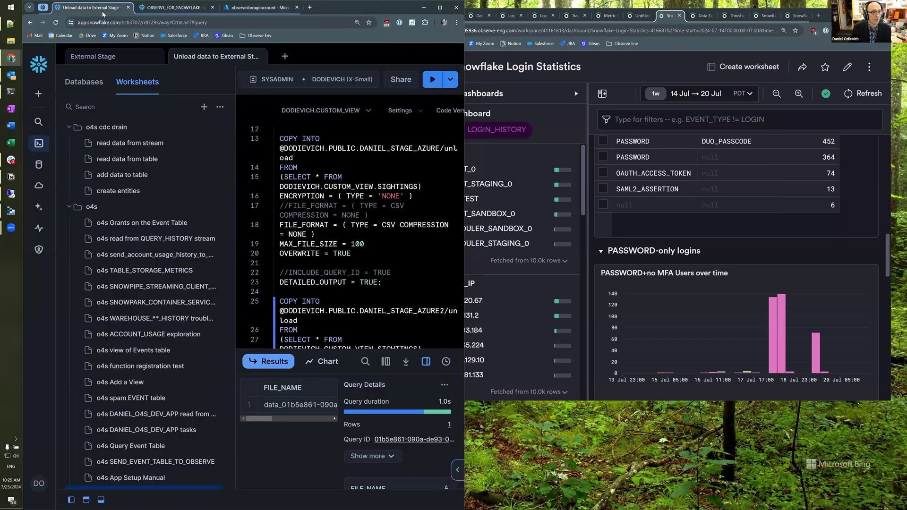
{"action": "left_click", "coordinate": [440, 8]}
{"action": "scroll", "coordinate": [567, 236], "scroll_direction": "up", "scroll_amount": 3}
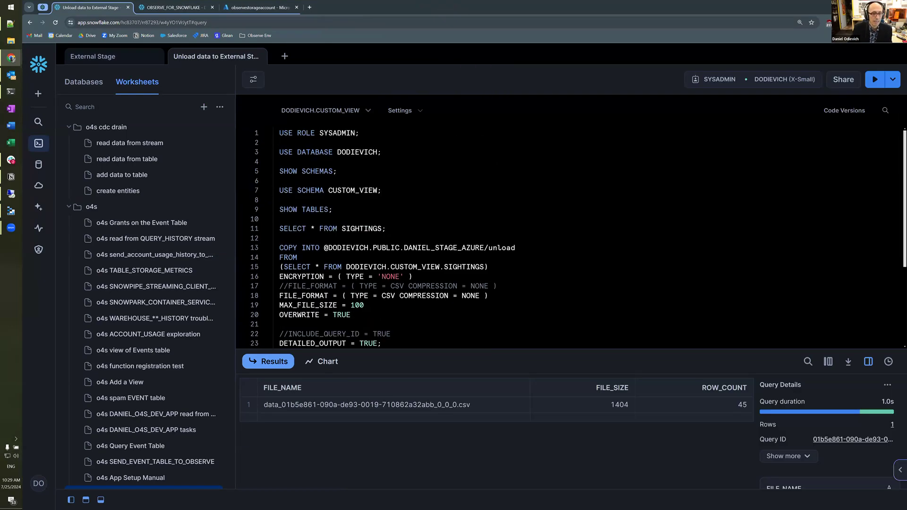
{"action": "left_click", "coordinate": [115, 58]}
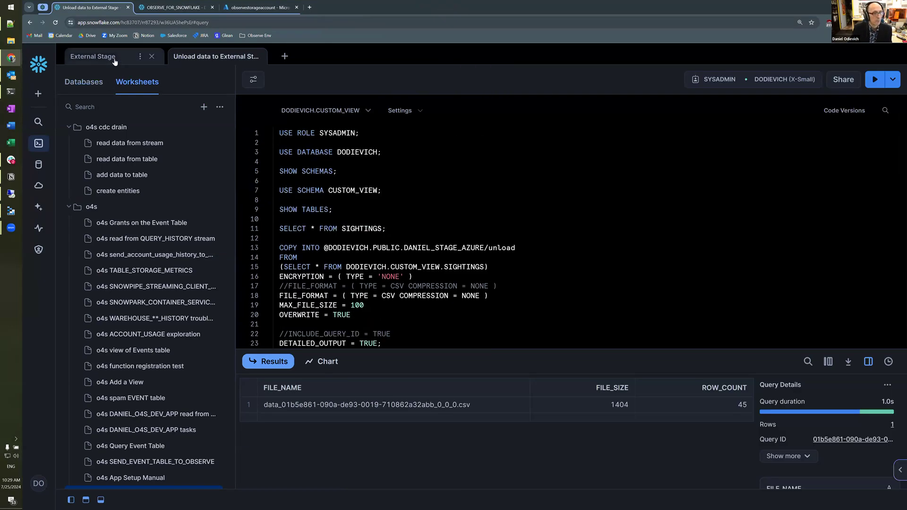
{"action": "left_click_drag", "start_coordinate": [283, 301], "coordinate": [282, 234]}
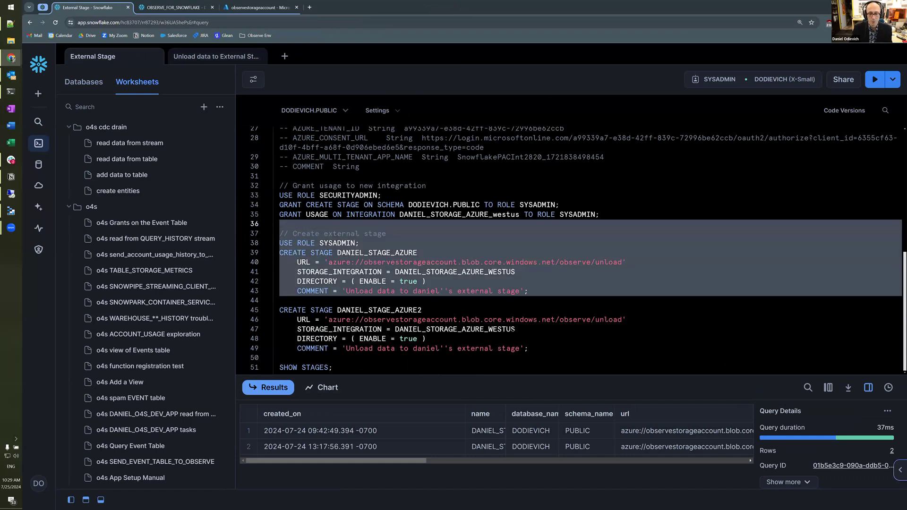
{"action": "left_click", "coordinate": [514, 329]}
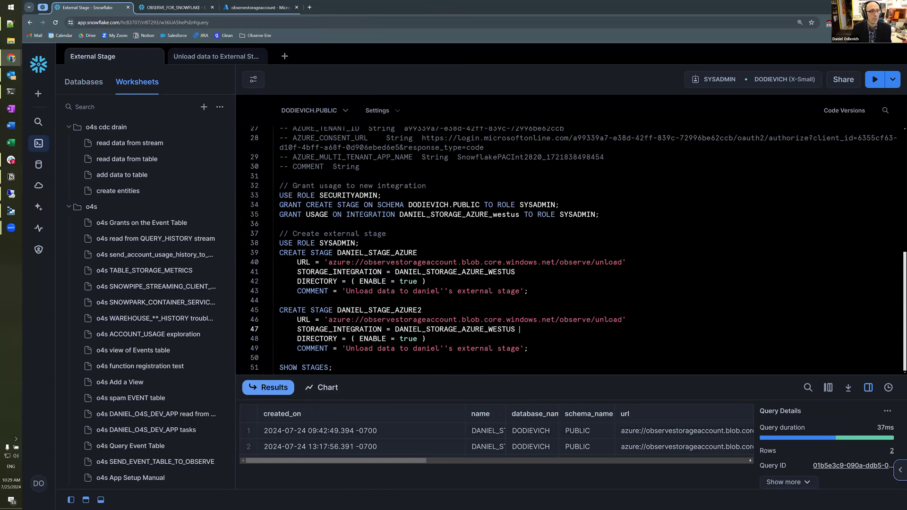
Run both COPY INTO statements in the Unload data to External Stage worksheet, unloading SIGHTINGS as uncompressed CSV to the two Azure stages
{"action": "left_click", "coordinate": [216, 56]}
{"action": "scroll", "coordinate": [379, 228], "scroll_direction": "down", "scroll_amount": 3}
{"action": "left_click", "coordinate": [390, 208]}
{"action": "scroll", "coordinate": [391, 212], "scroll_direction": "up", "scroll_amount": 1}
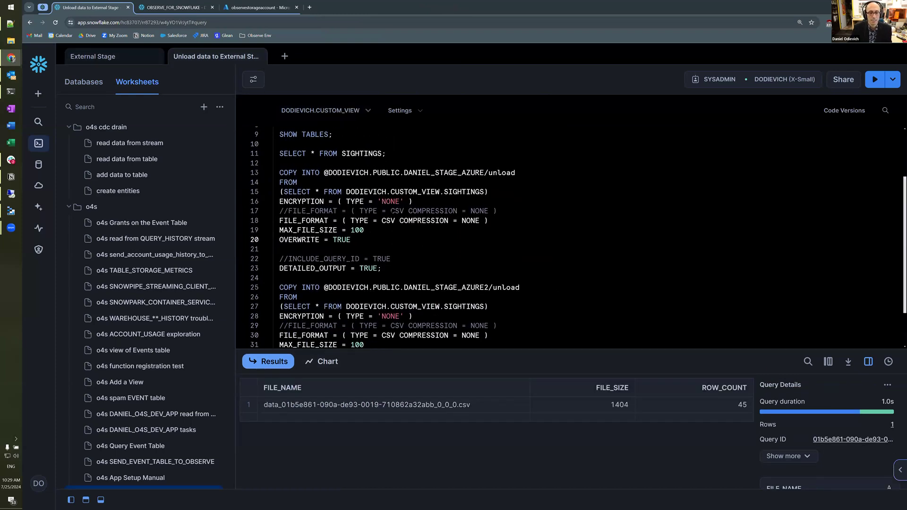
{"action": "left_click_drag", "start_coordinate": [350, 240], "coordinate": [280, 173]}
{"action": "left_click", "coordinate": [348, 205]}
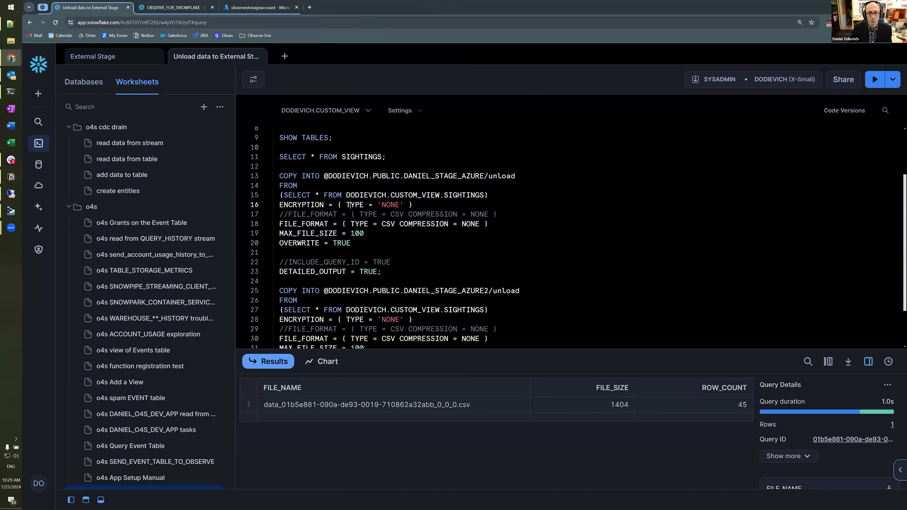
{"action": "key", "text": "ctrl+Return"}
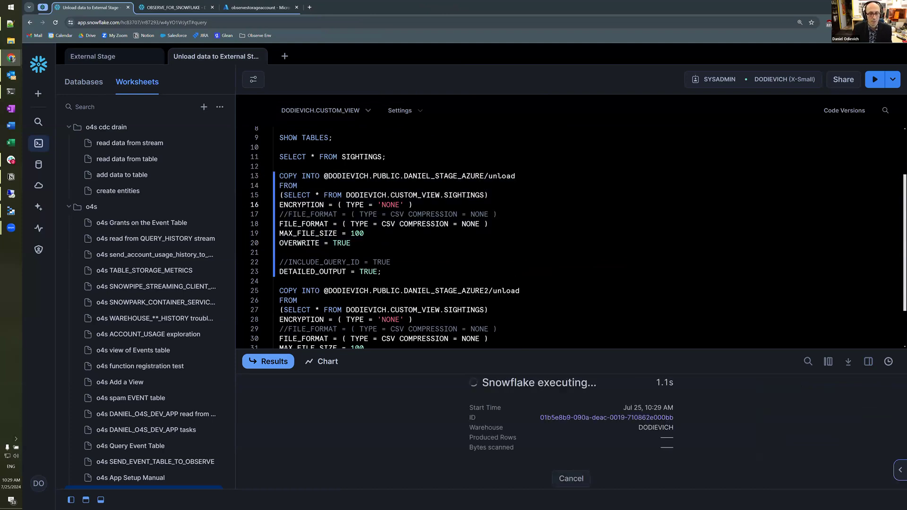
{"action": "scroll", "coordinate": [460, 274], "scroll_direction": "down", "scroll_amount": 1}
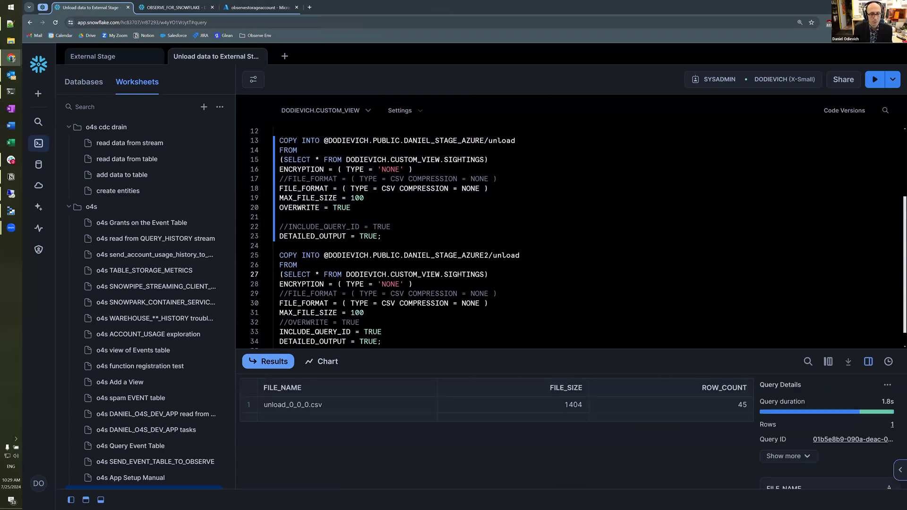
{"action": "key", "text": "ctrl+Return"}
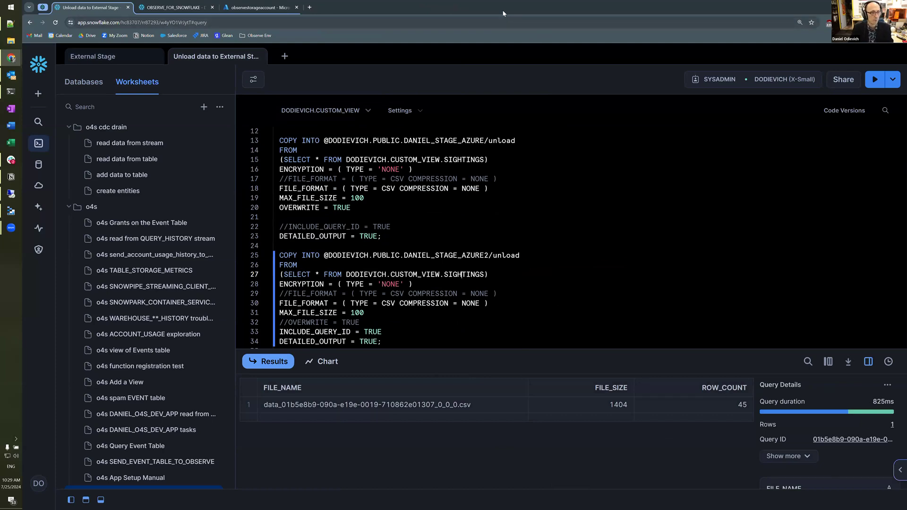
Switch back to Observe, maximize its window and open the Data Export Awareness dashboard
{"action": "left_click", "coordinate": [866, 6]}
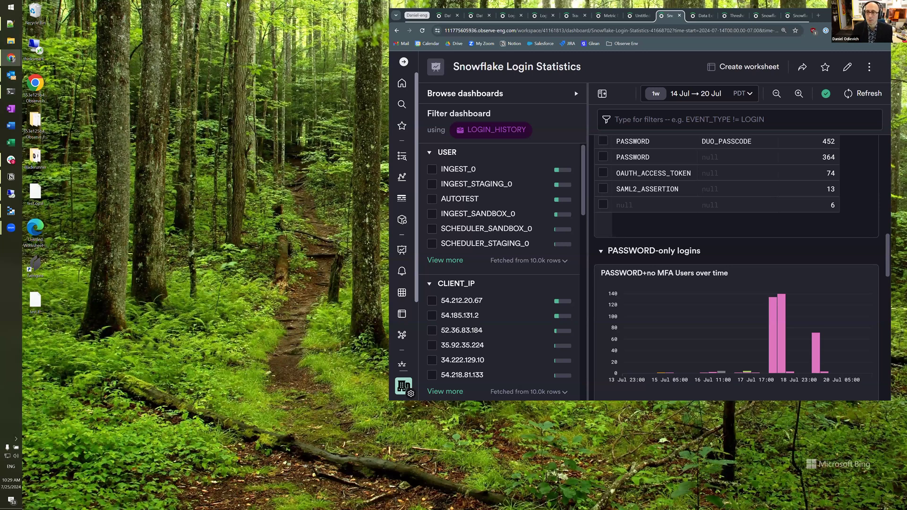
{"action": "double_click", "coordinate": [585, 10]}
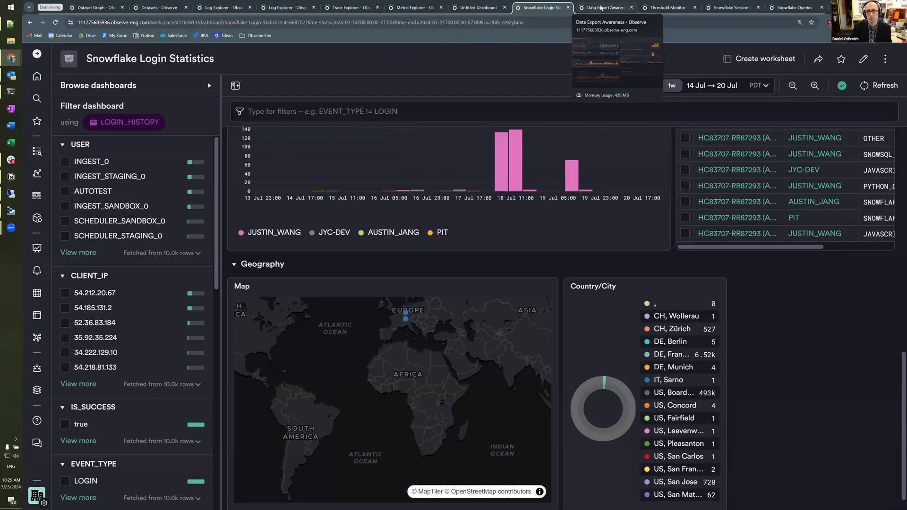
{"action": "left_click", "coordinate": [600, 8]}
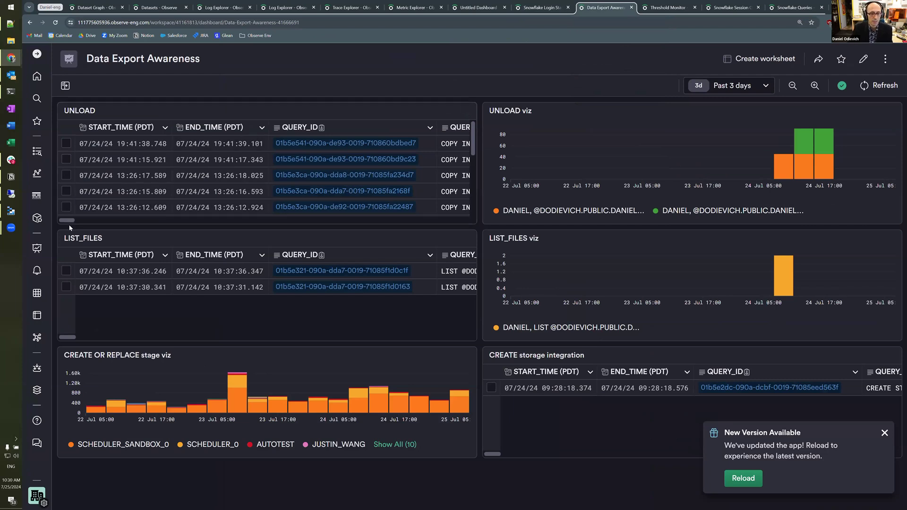
Examine the UNLOAD stage names and chart, the CREATE storage integration query text and the stage creation chart, dismissing the new-version notice
{"action": "left_click_drag", "start_coordinate": [67, 221], "coordinate": [93, 222]}
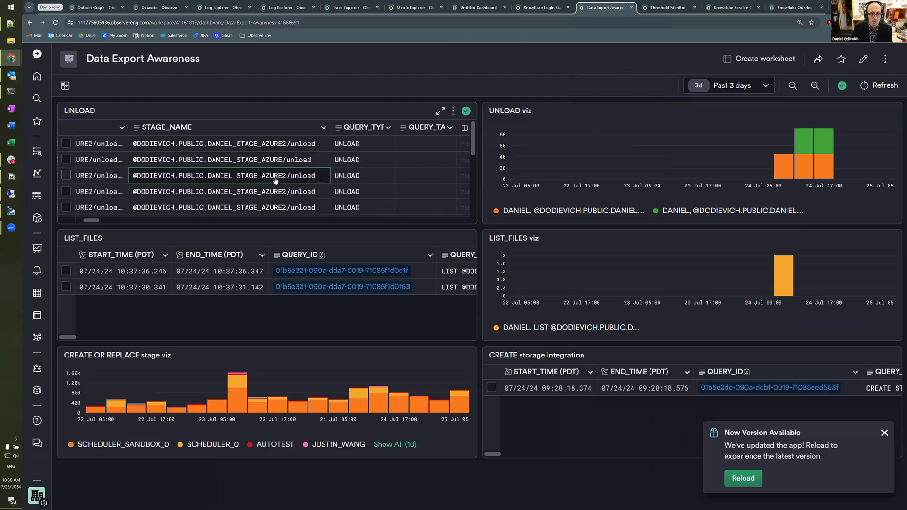
{"action": "scroll", "coordinate": [288, 187], "scroll_direction": "down", "scroll_amount": 1}
{"action": "mouse_move", "coordinate": [829, 170]}
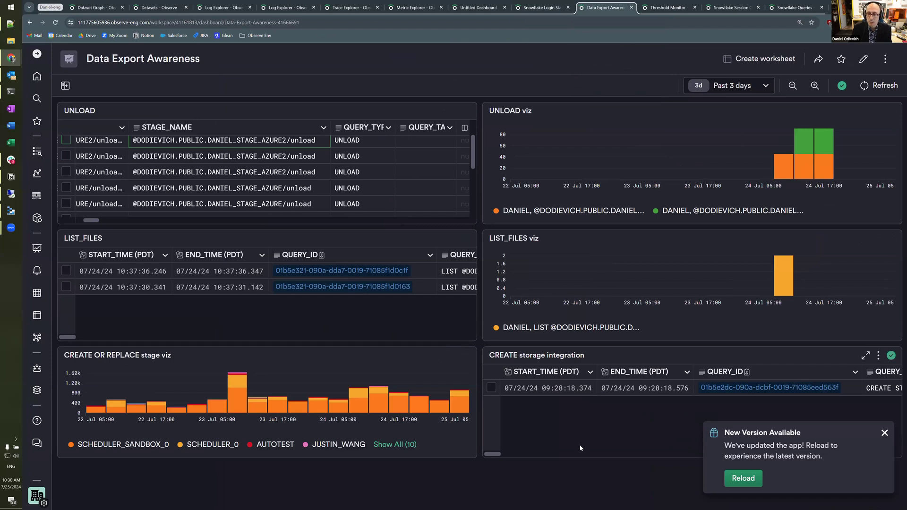
{"action": "left_click_drag", "start_coordinate": [494, 455], "coordinate": [508, 456]}
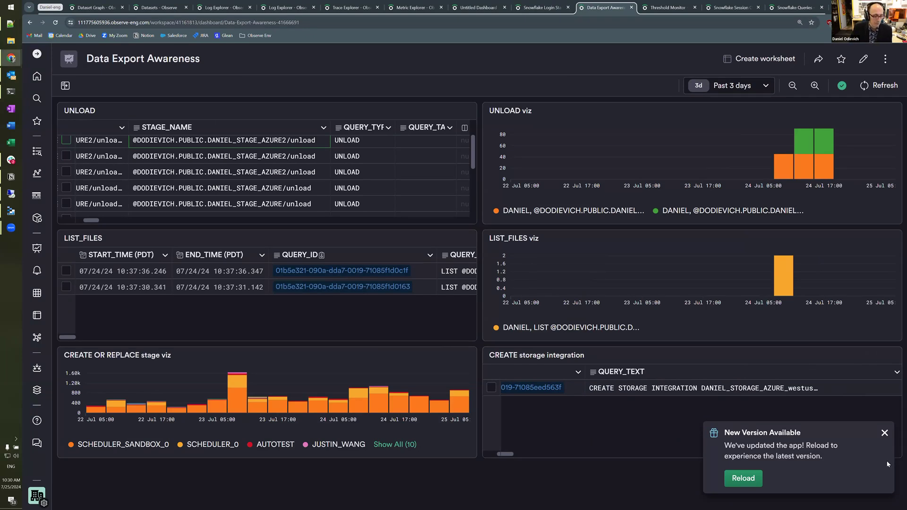
{"action": "left_click", "coordinate": [883, 434]}
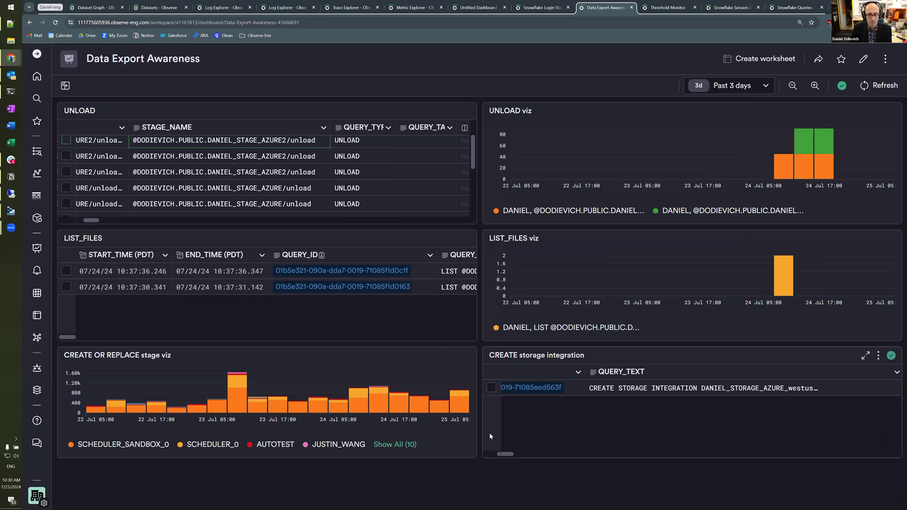
{"action": "mouse_move", "coordinate": [230, 432]}
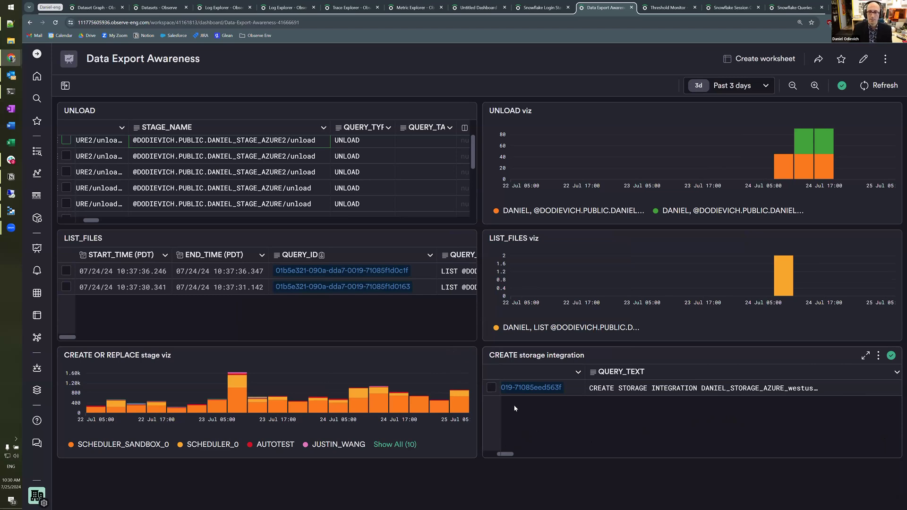
Open the Snowflake COPY INTO <external stage> Activity monitor and review its monitor query, alert conditions and alert threshold
{"action": "left_click", "coordinate": [668, 8]}
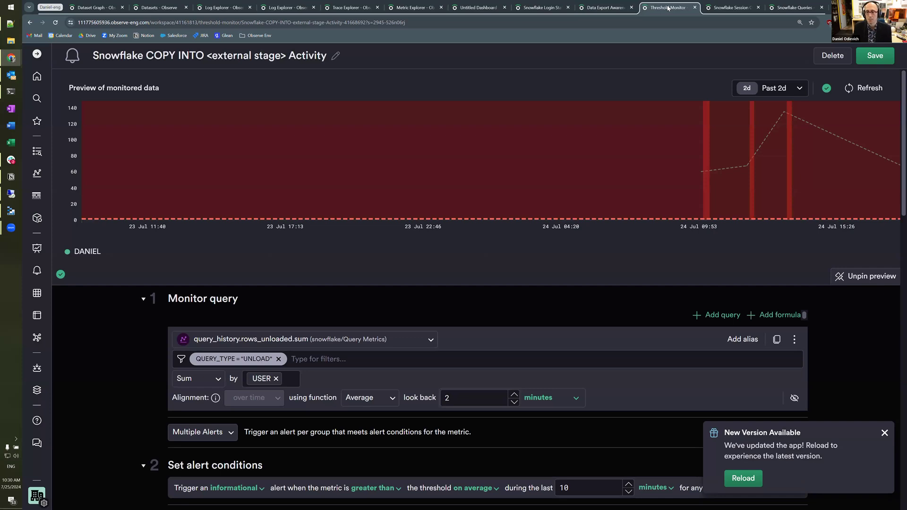
{"action": "scroll", "coordinate": [560, 455], "scroll_direction": "down", "scroll_amount": 2}
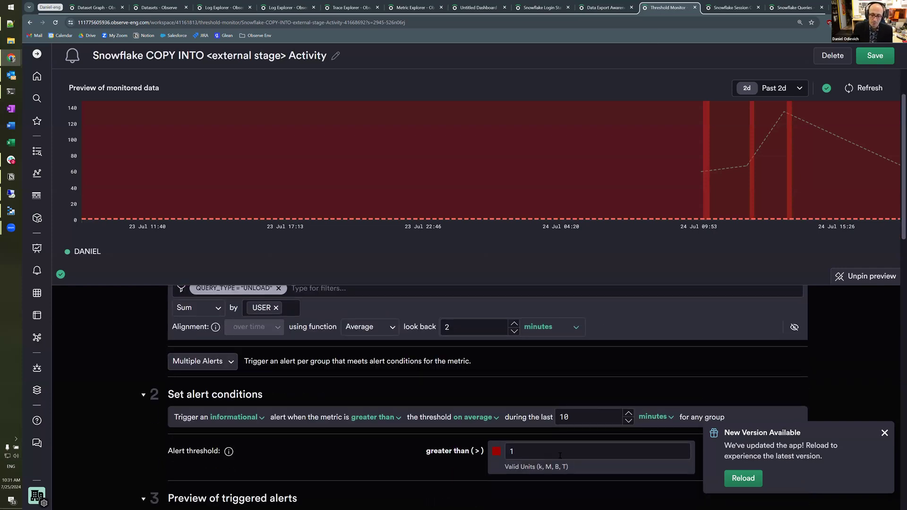
{"action": "left_click_drag", "start_coordinate": [537, 454], "coordinate": [497, 463]}
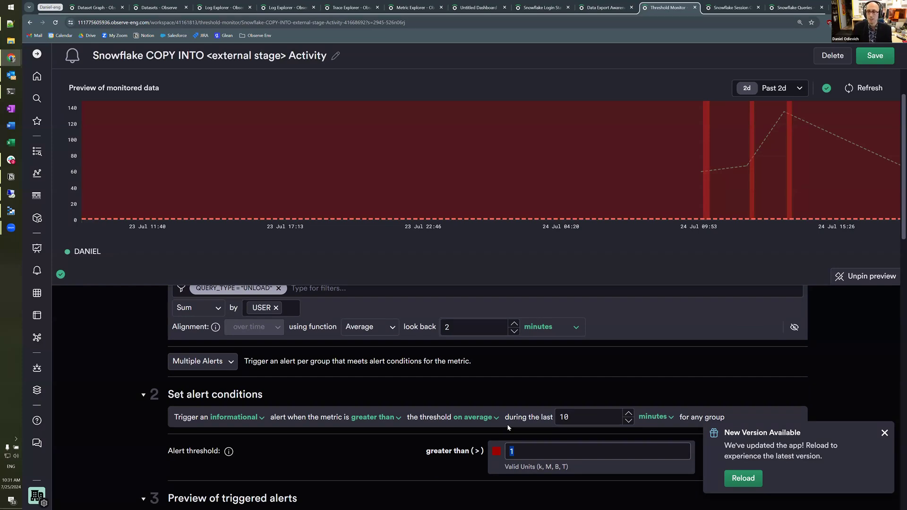
{"action": "scroll", "coordinate": [654, 247], "scroll_direction": "up", "scroll_amount": 3}
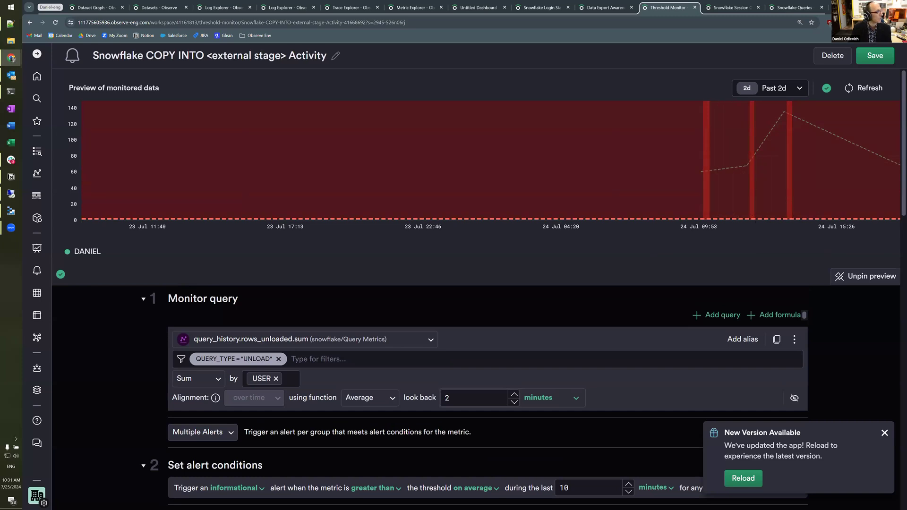
Switch to the Gmail window with the COPY INTO external stage alert, enlarge it, mark up its count value, monitor name and comment, and move it away
{"action": "key", "text": "alt+Tab"}
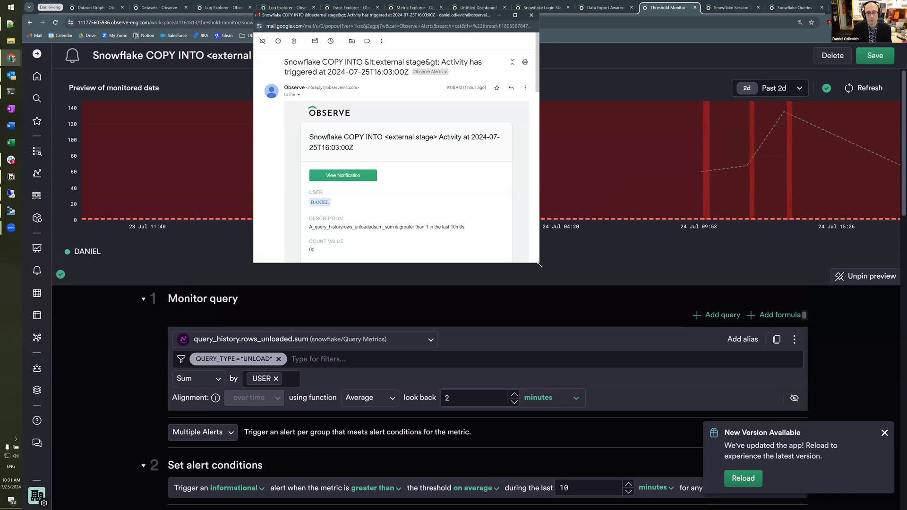
{"action": "left_click_drag", "start_coordinate": [665, 410], "coordinate": [666, 410]}
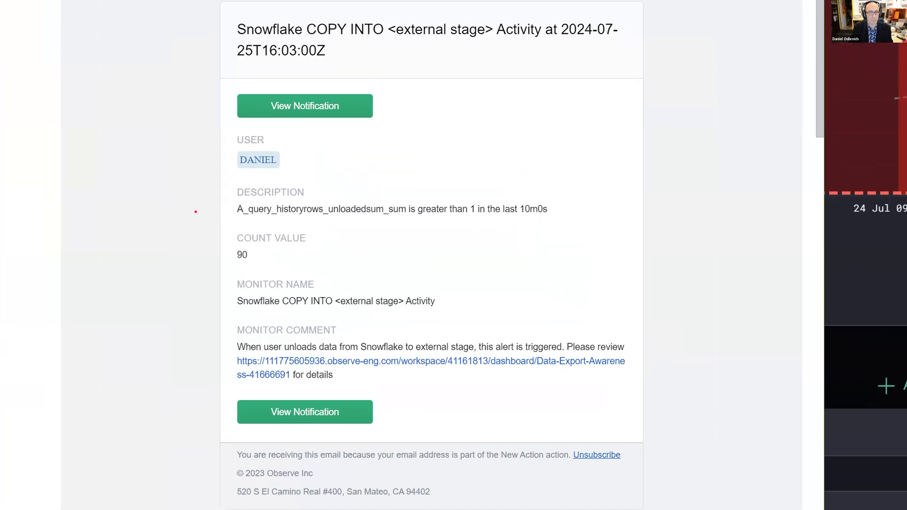
{"action": "left_click_drag", "start_coordinate": [194, 213], "coordinate": [354, 271]}
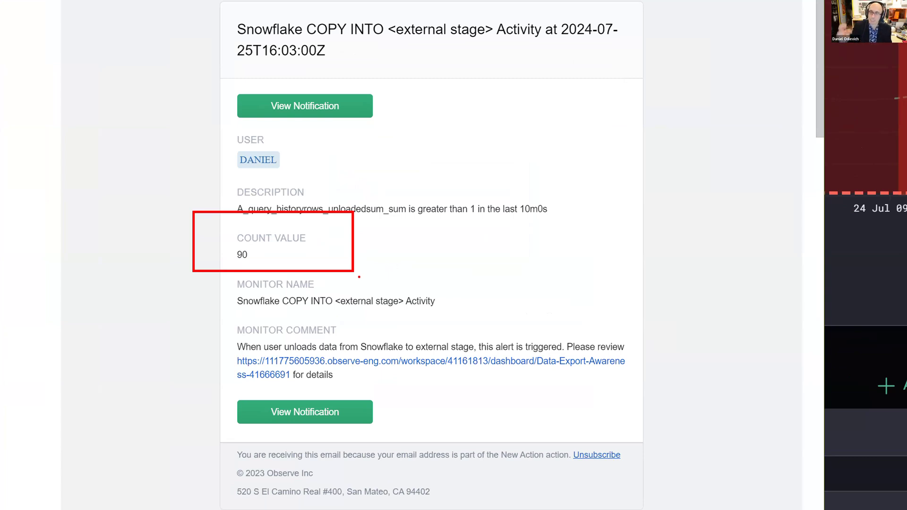
{"action": "mouse_move", "coordinate": [435, 312]}
{"action": "left_mouse_down"}
{"action": "mouse_move", "coordinate": [502, 298]}
{"action": "mouse_move", "coordinate": [279, 258]}
{"action": "left_mouse_up"}
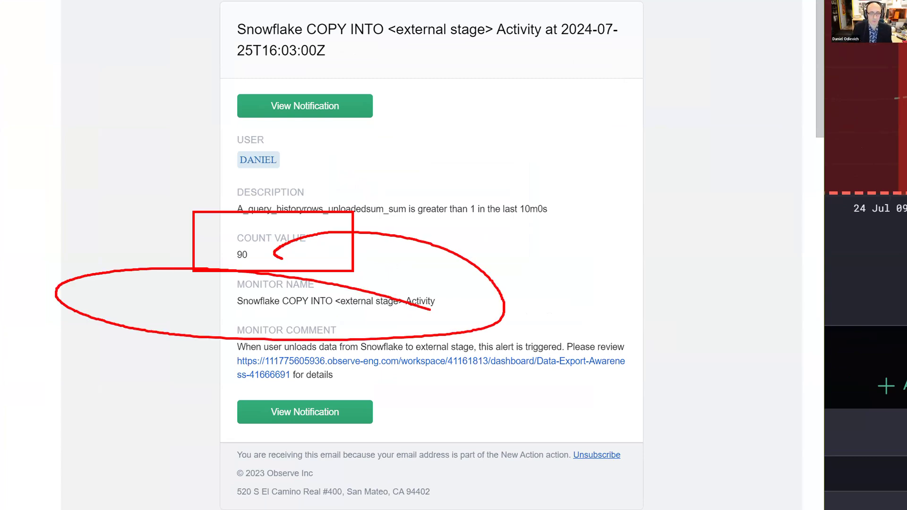
{"action": "mouse_move", "coordinate": [750, 261]}
{"action": "left_mouse_down"}
{"action": "mouse_move", "coordinate": [605, 284]}
{"action": "mouse_move", "coordinate": [733, 367]}
{"action": "left_mouse_up"}
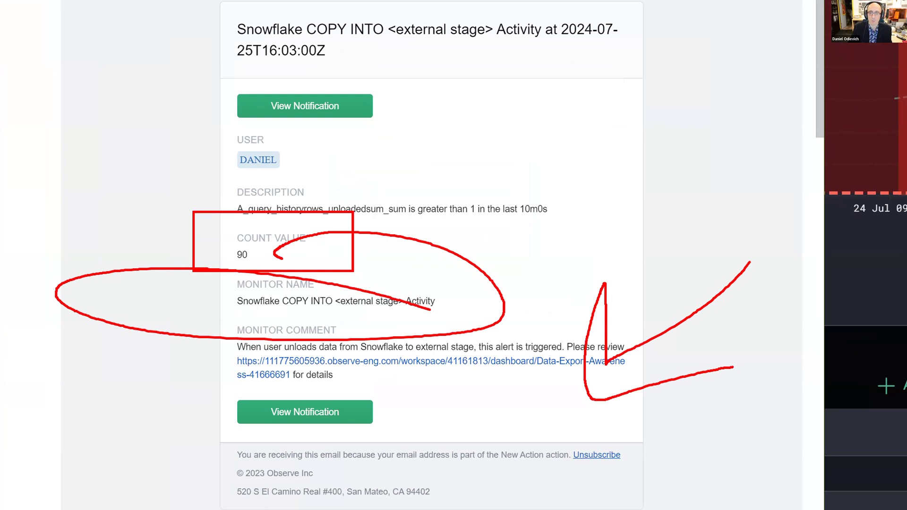
{"action": "key", "text": "Escape"}
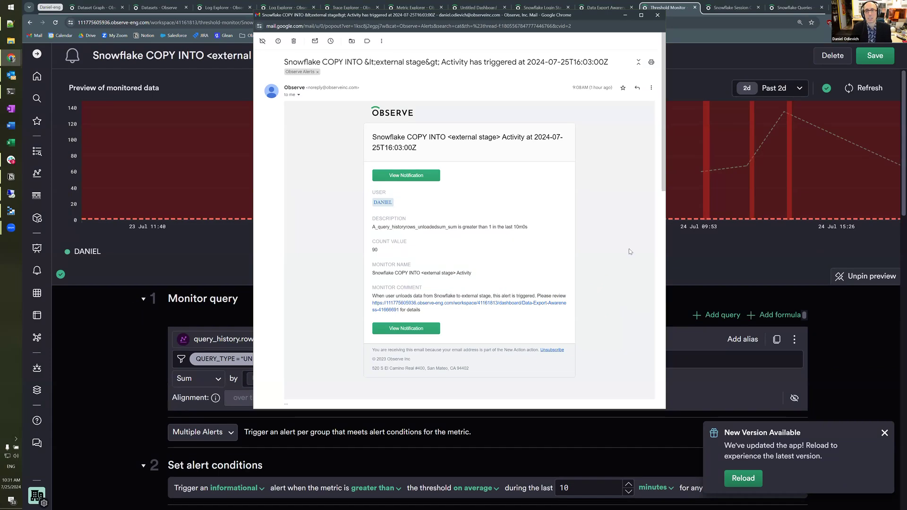
{"action": "left_click_drag", "start_coordinate": [565, 10], "coordinate": [574, 0]}
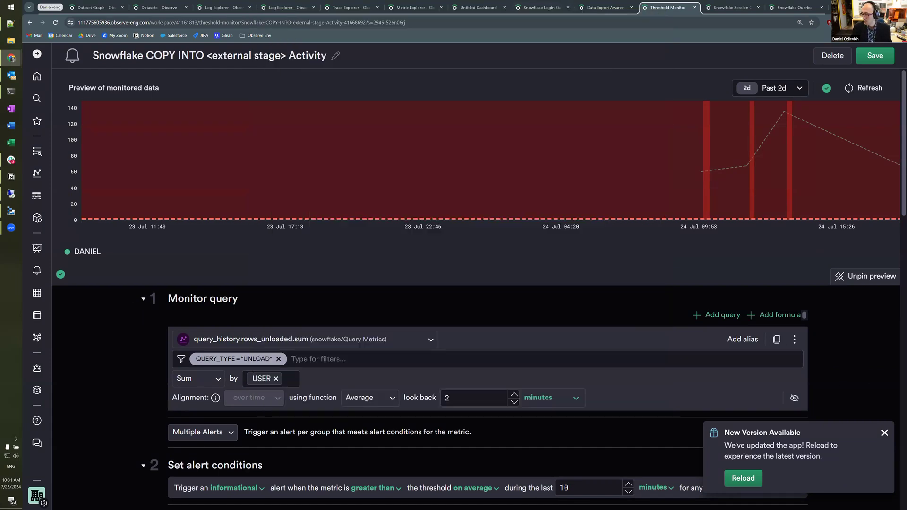